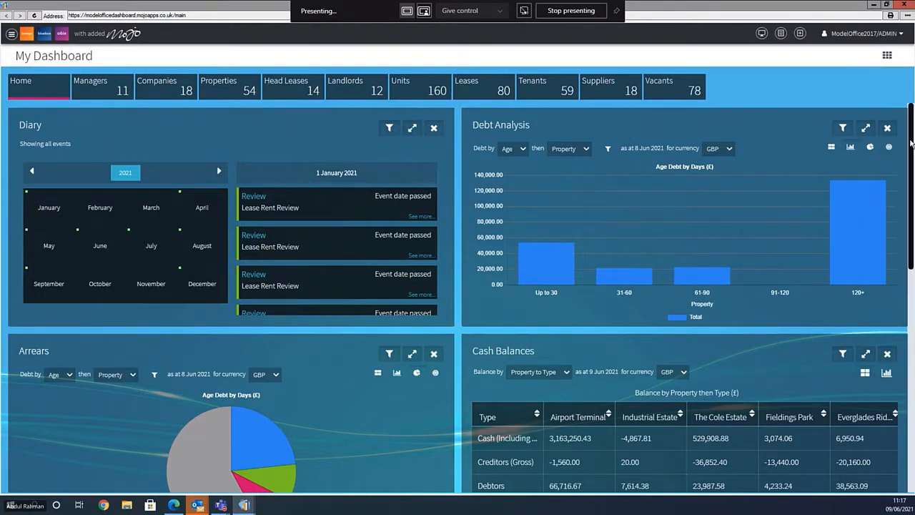
- Review the dashboard's Document Centre, then bring up the Everglades Ridge property dashboard
scroll(630, 136, down, 3)
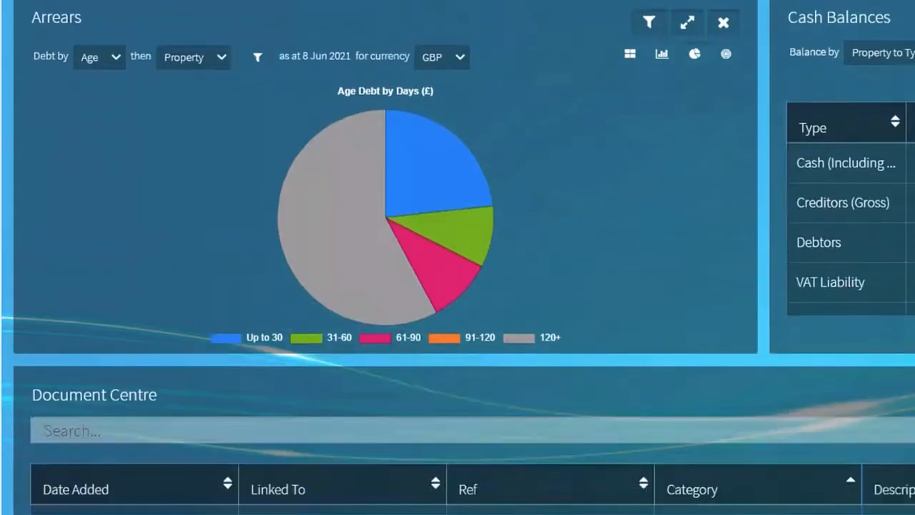
scroll(457, 257, down, 3)
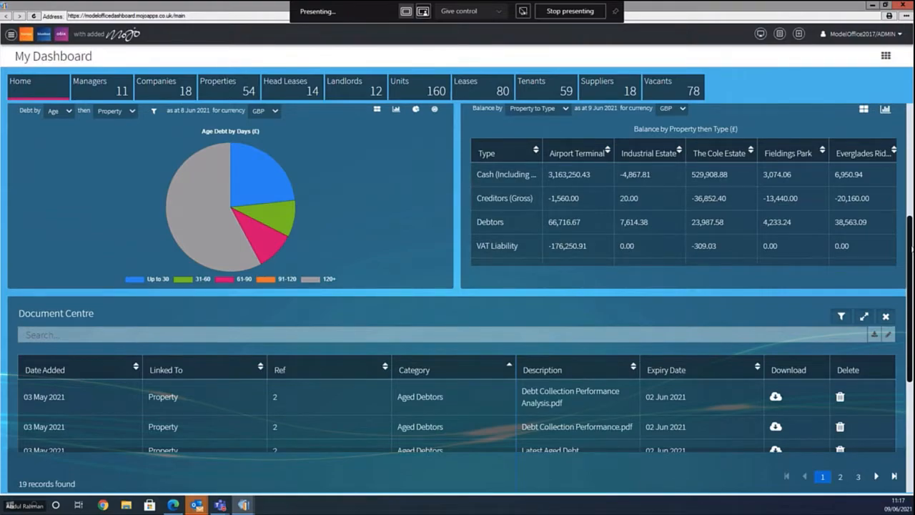
scroll(910, 248, down, 1)
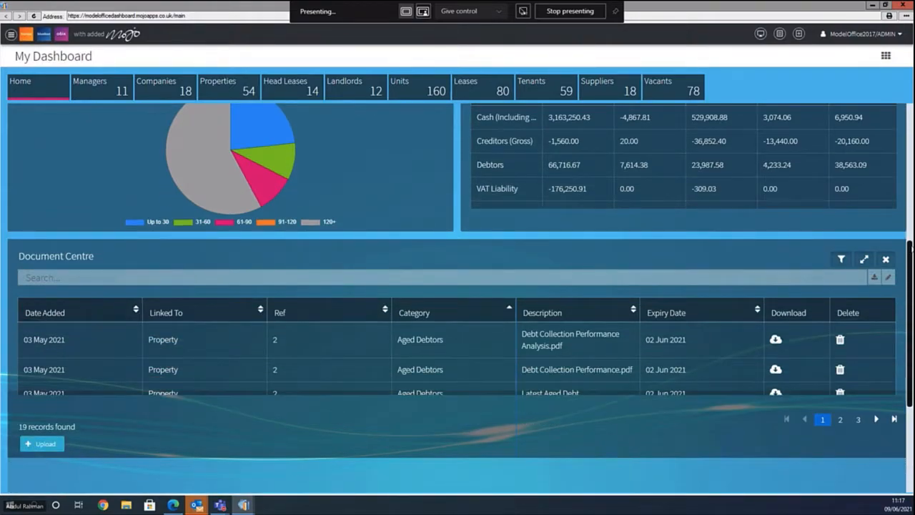
scroll(630, 136, up, 5)
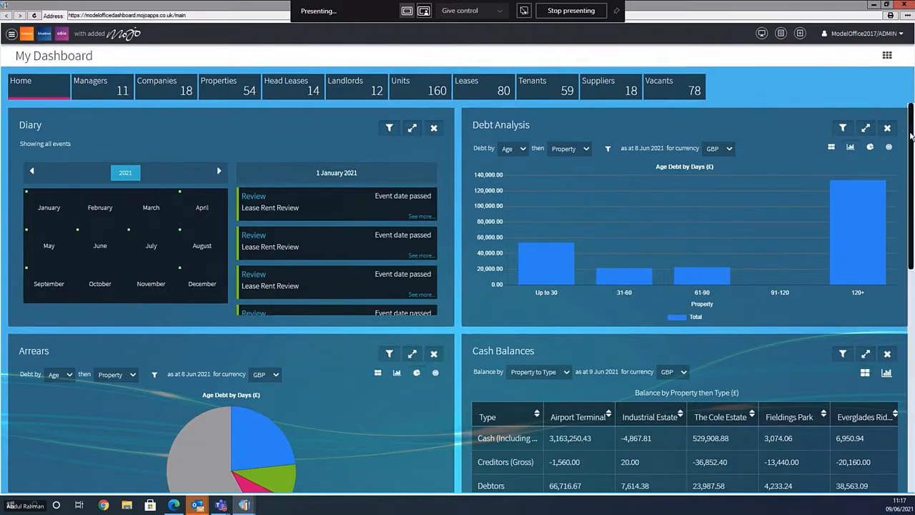
drag(911, 157, 912, 249)
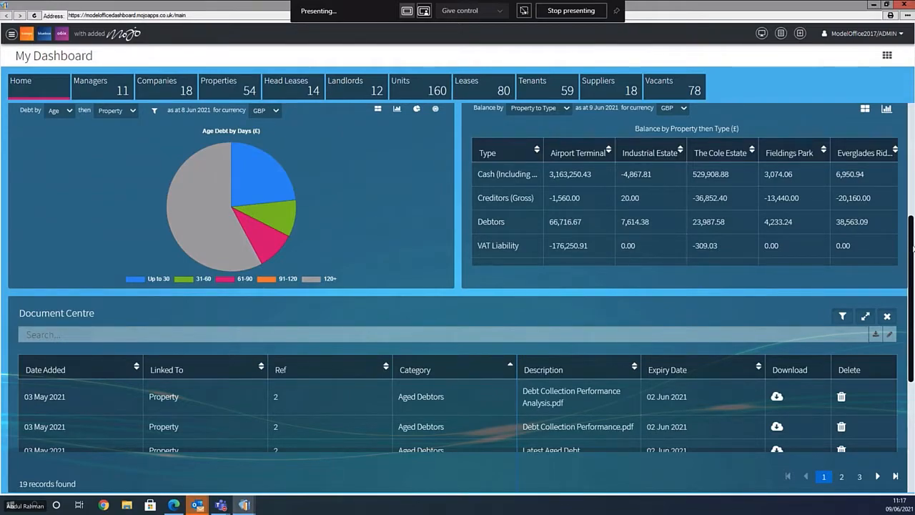
scroll(912, 249, down, 1)
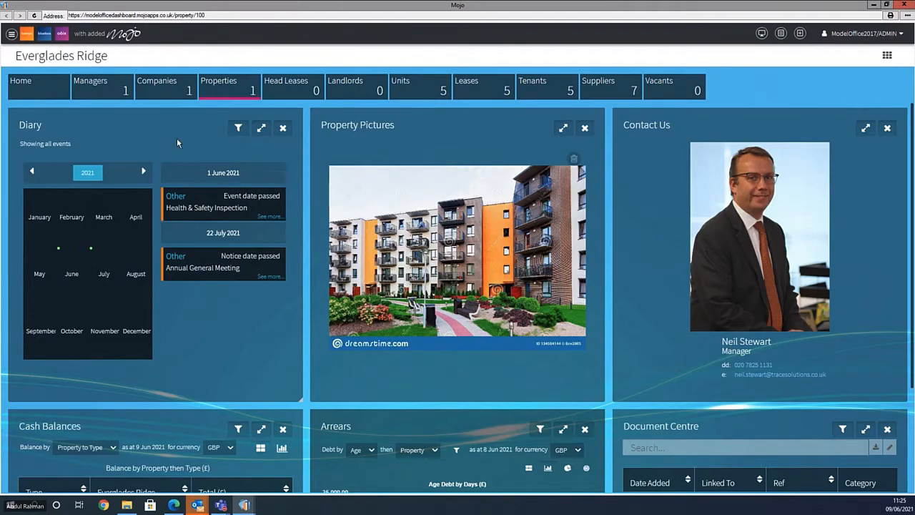
- Bring up the New Activity page listing all 72 create, modify and transaction activities
drag(911, 138, 911, 259)
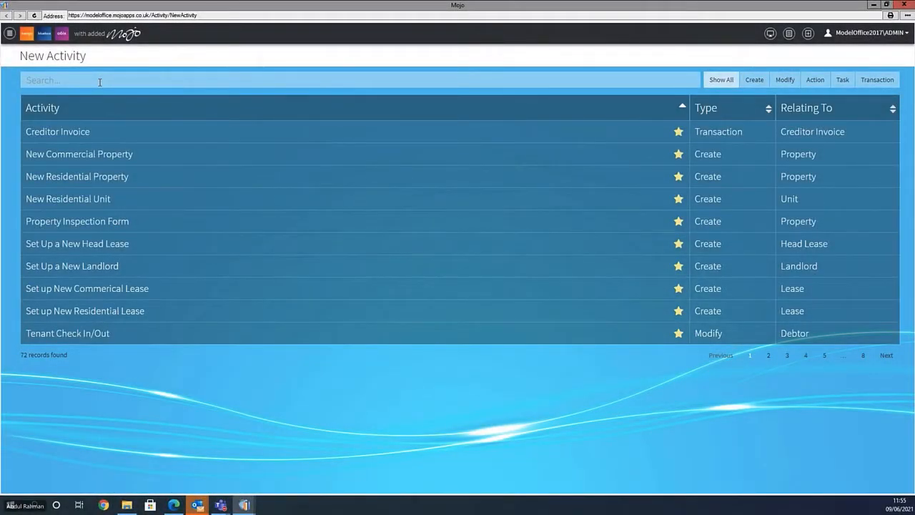
- Search 'tenant', start Change Tenant Detail and choose tenant 1 at Everglades Ridge
text(tenant)
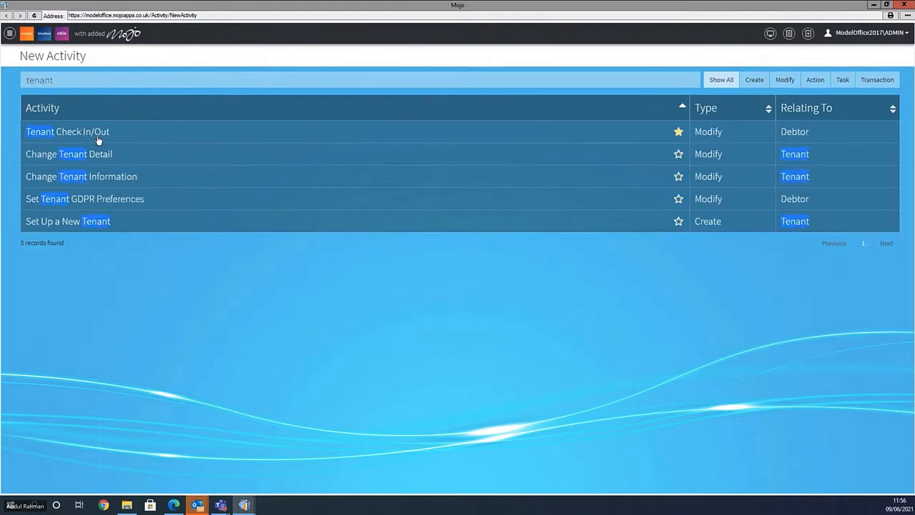
click(92, 156)
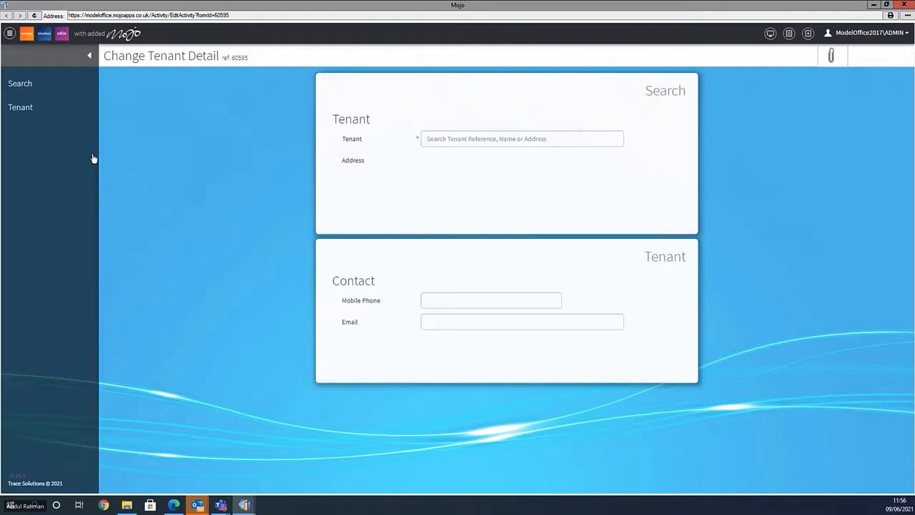
click(431, 136)
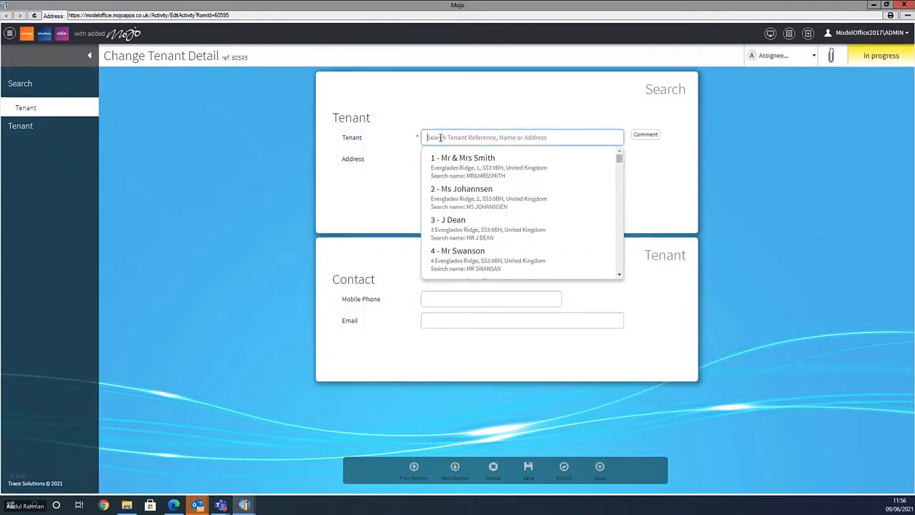
click(472, 171)
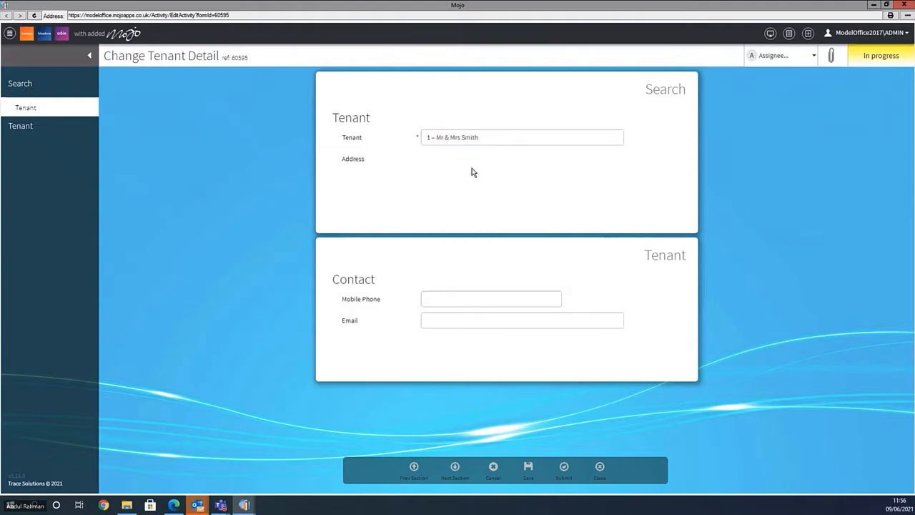
- Enter the tenant's mobile phone number, save the details, and start a Creditor Bank Details activity
click(445, 326)
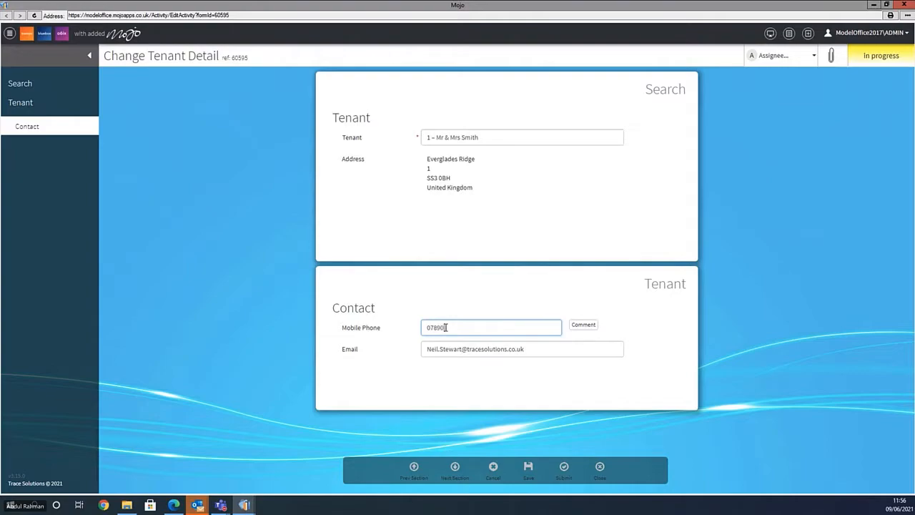
key(Tab)
click(528, 468)
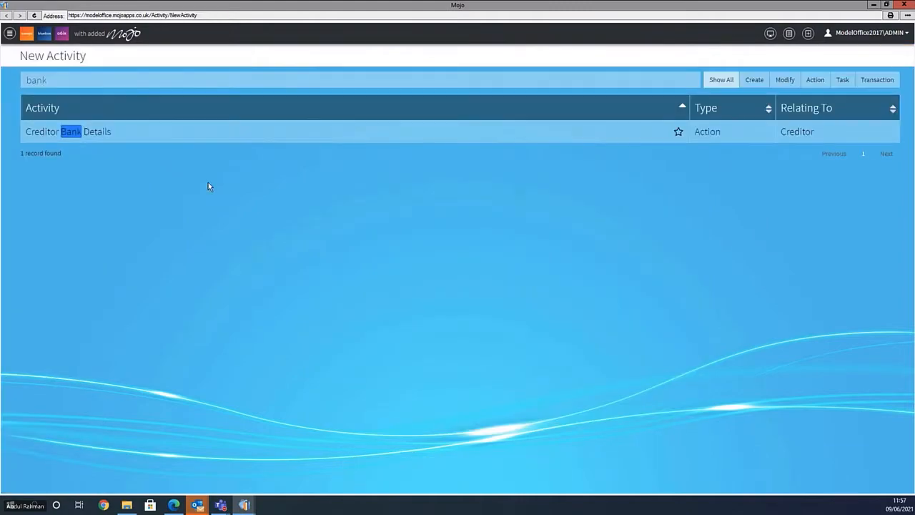
key(Return)
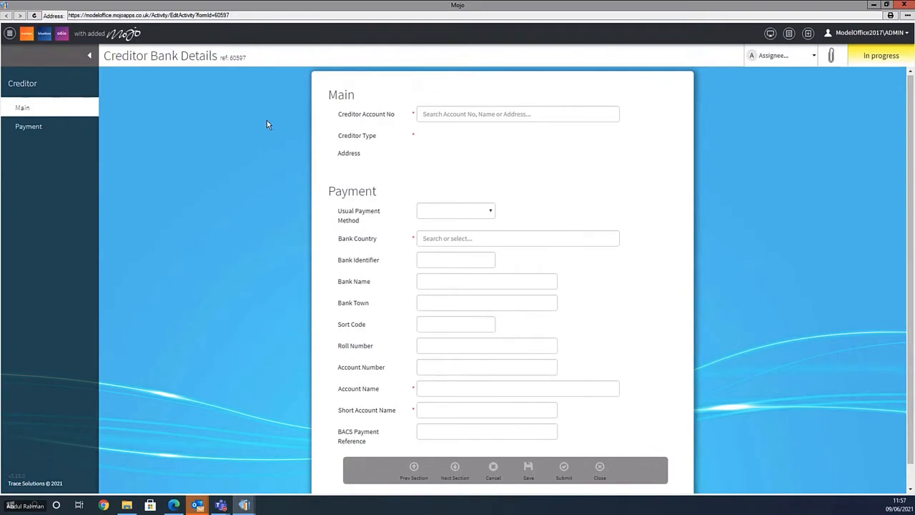
- Search 'swift' and select Swift Cleaners Ltd as the creditor
click(443, 114)
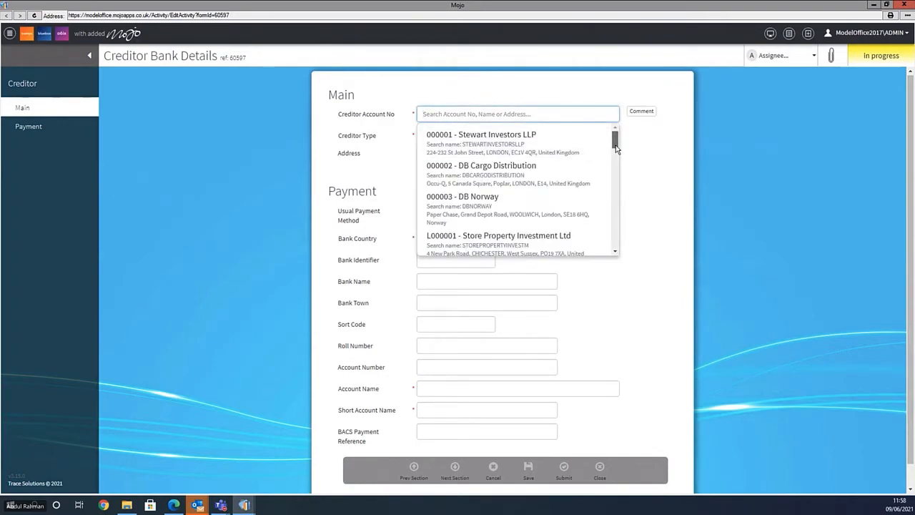
text(swift)
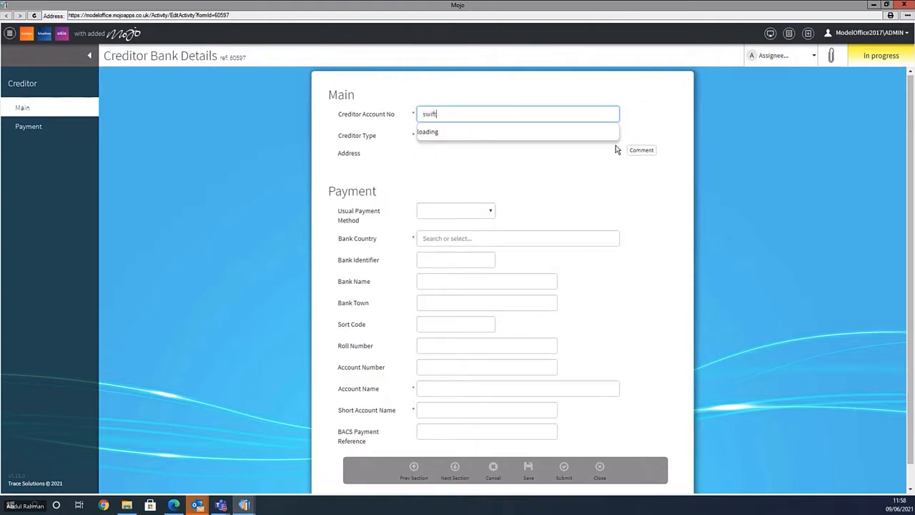
click(482, 147)
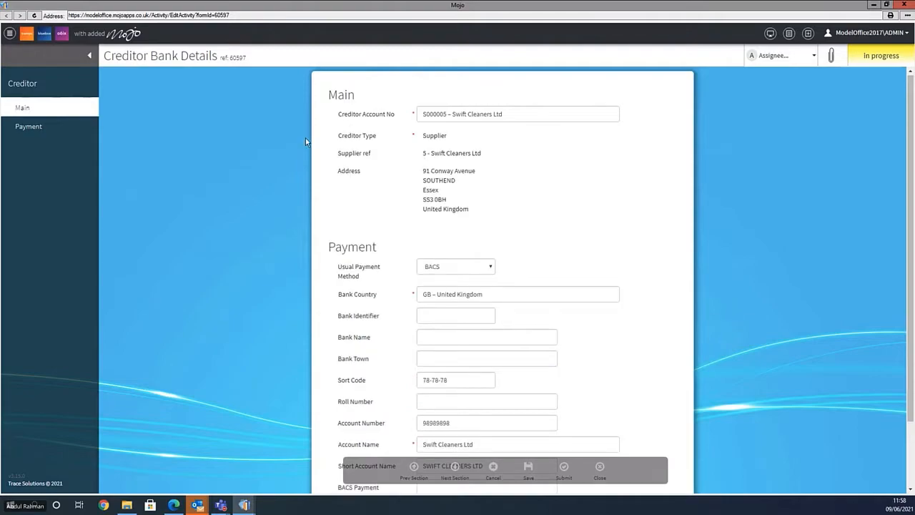
scroll(253, 200, down, 2)
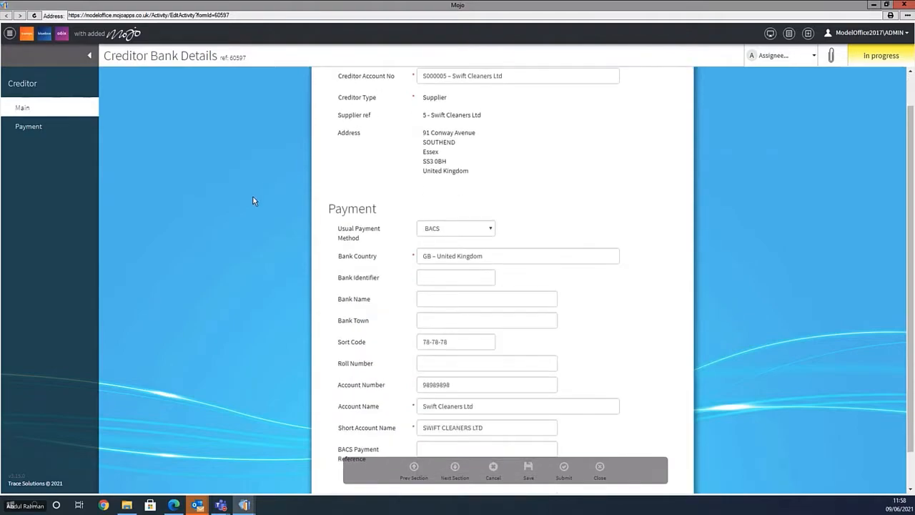
scroll(253, 201, up, 2)
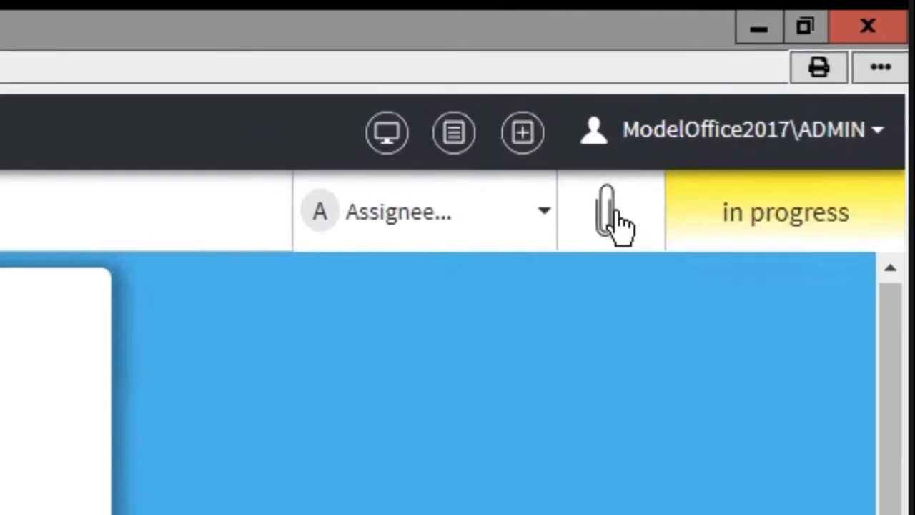
- Attach a file from the Invoices folder to the activity, then bring up the Assignee list
click(611, 215)
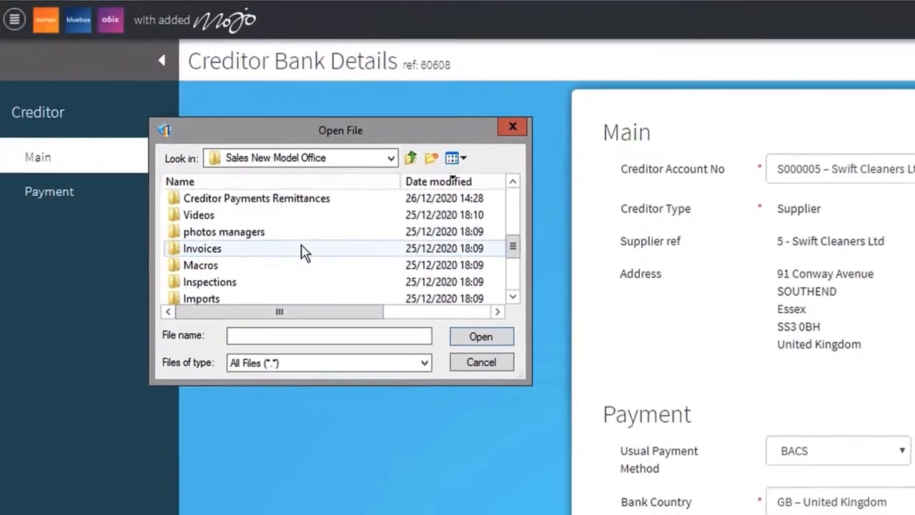
double_click(303, 251)
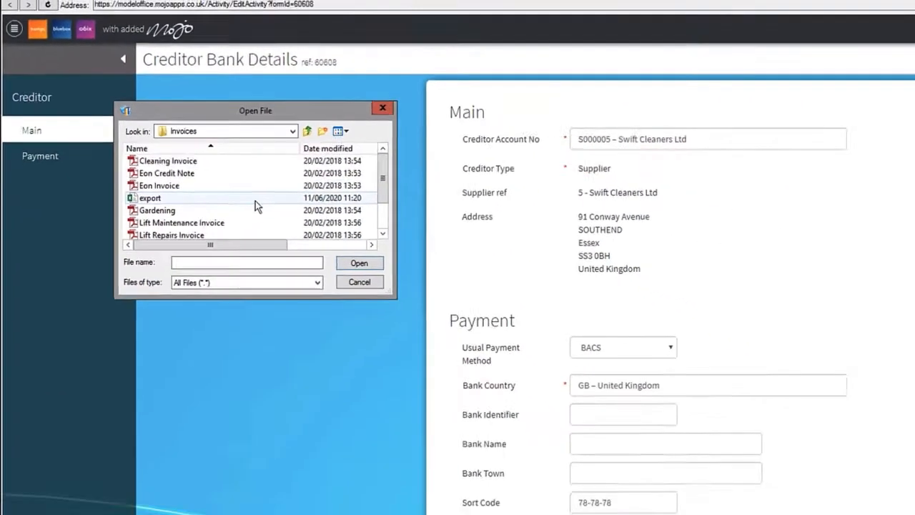
double_click(346, 247)
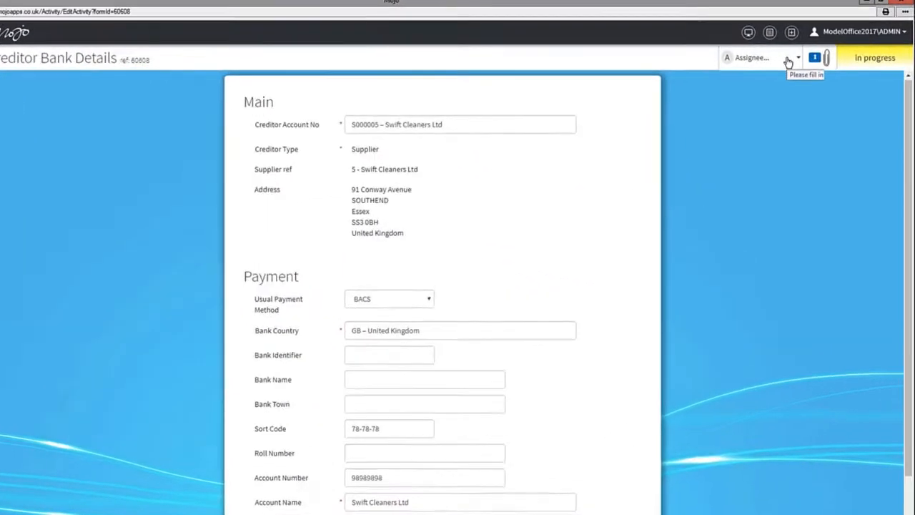
click(787, 61)
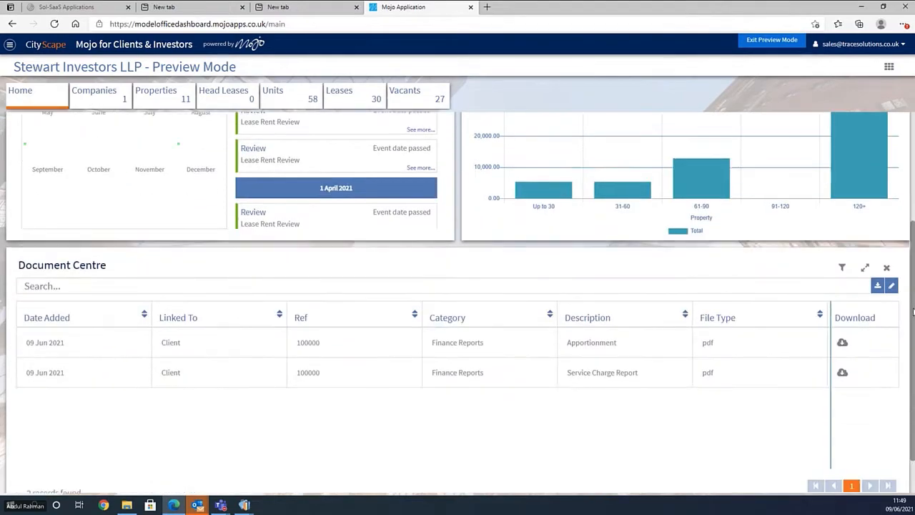
- Scroll down the Mojo for Clients & Investors dashboard
scroll(913, 311, down, 1)
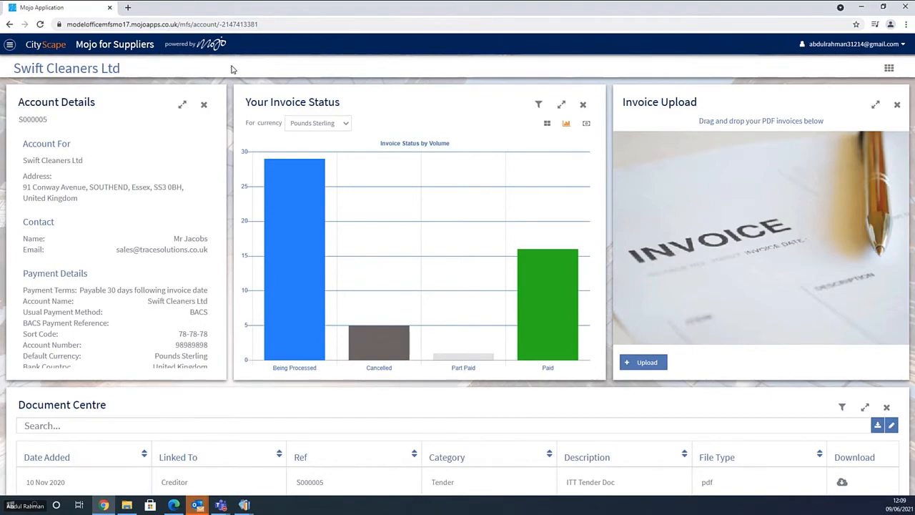
- Upload the PDF as a PIN - Purchase Invoice with reference Inv123 and net amount 100.00
click(647, 369)
double_click(470, 184)
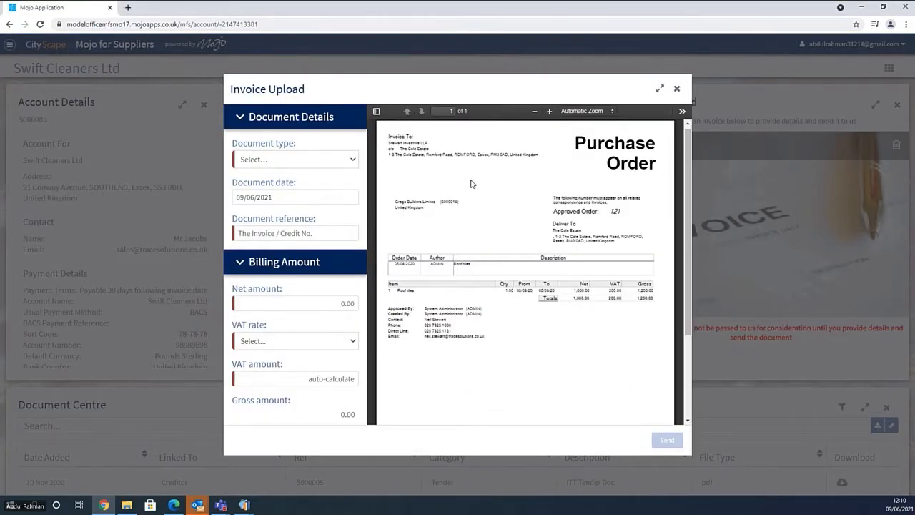
click(323, 164)
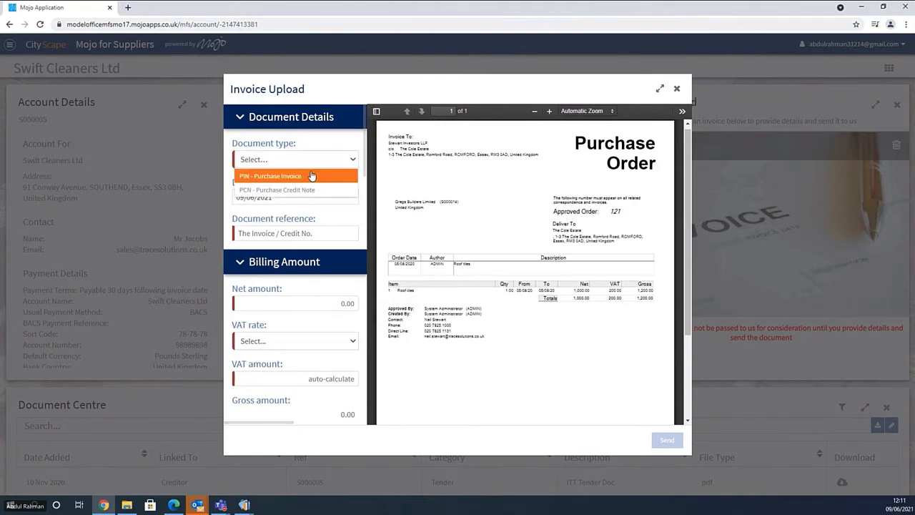
click(307, 176)
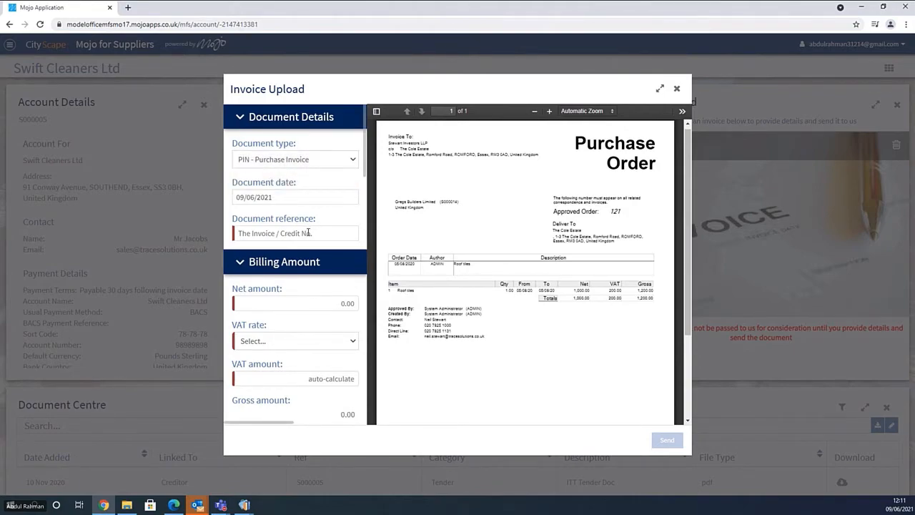
click(287, 236)
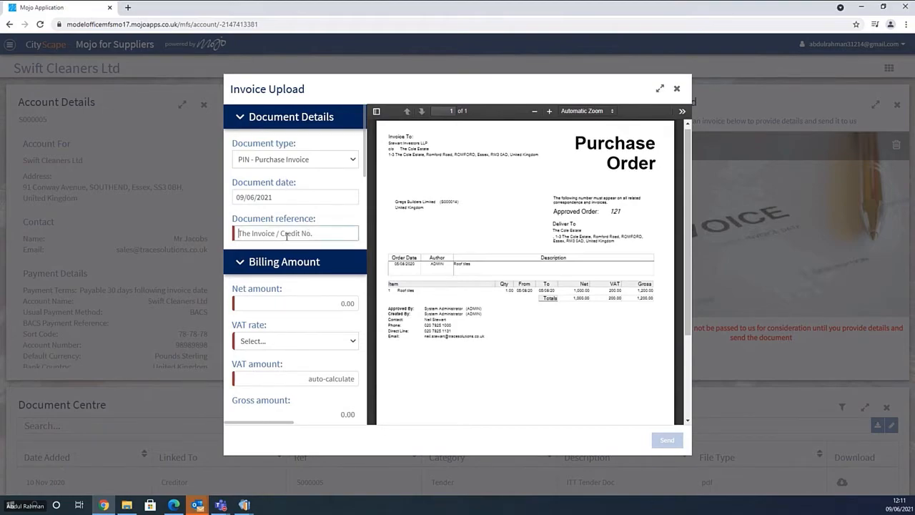
text(Inv123)
click(302, 302)
text(100)
key(Tab)
key(Down)
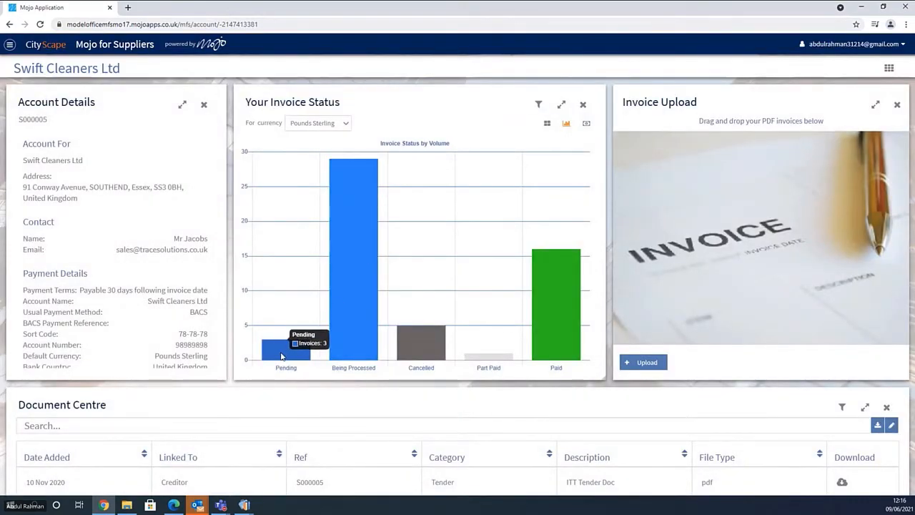
- List the 3 pending invoices (£1,440.00 gross), then scroll down to the Document Centre's tender documents
mouse_move(282, 356)
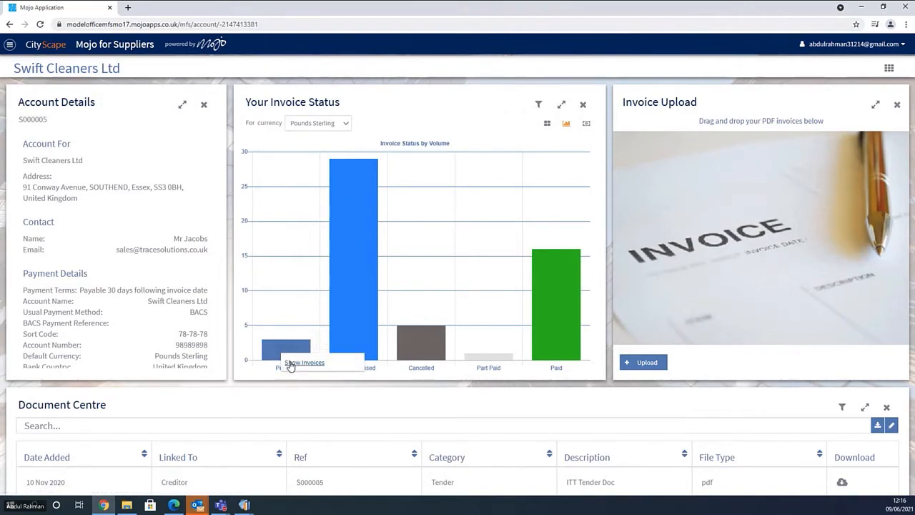
click(290, 363)
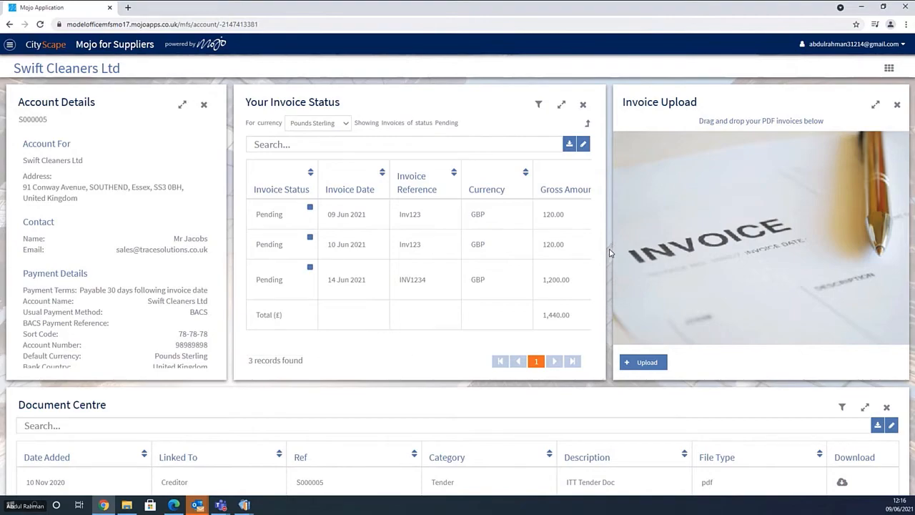
scroll(609, 253, down, 1)
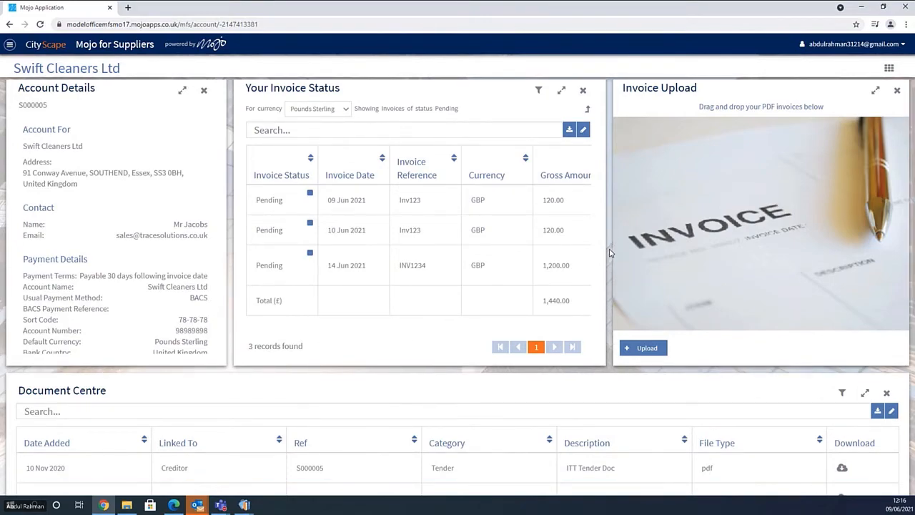
scroll(610, 253, down, 3)
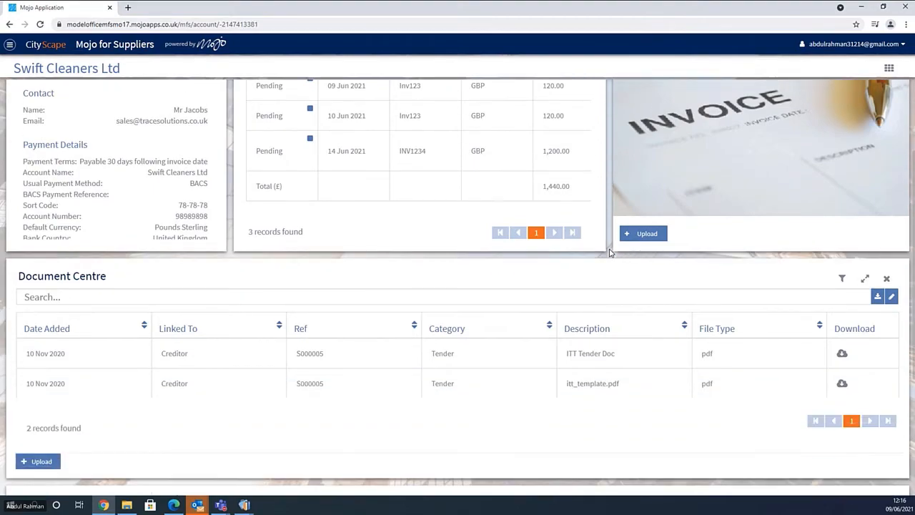
scroll(610, 253, down, 1)
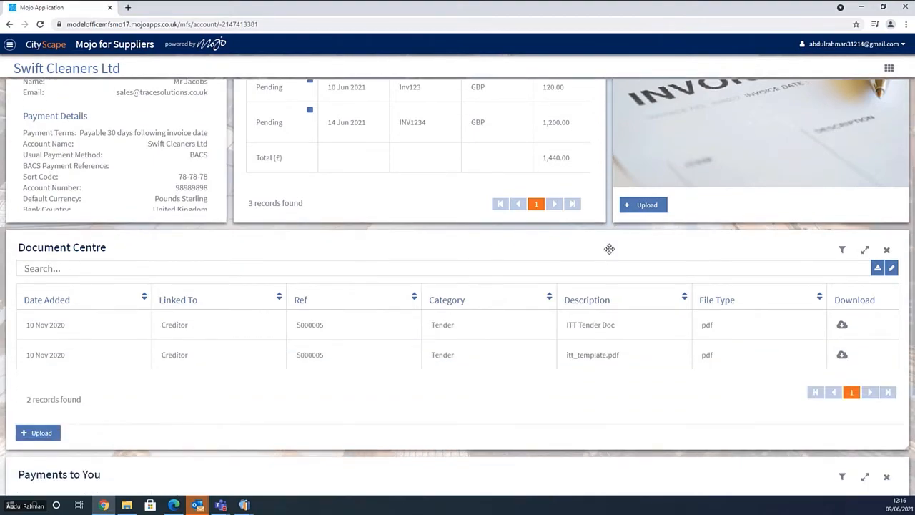
scroll(609, 249, down, 1)
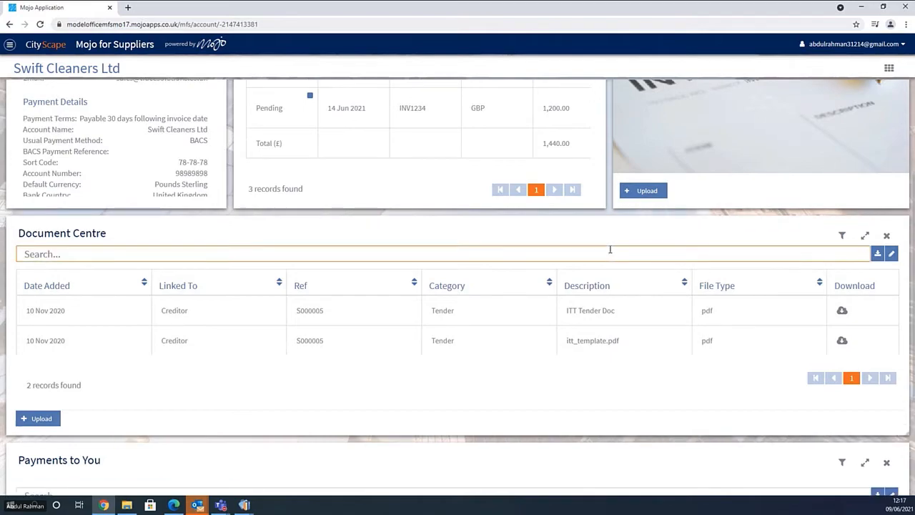